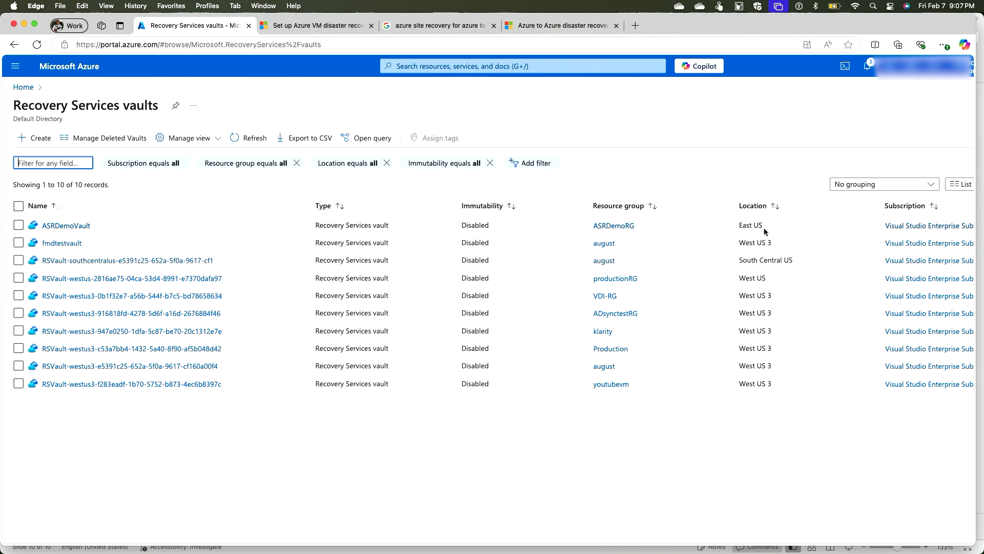
- Review the redundancy, encryption, vault properties and networking options for a new Recovery Services vault without creating it
left_click(32, 140)
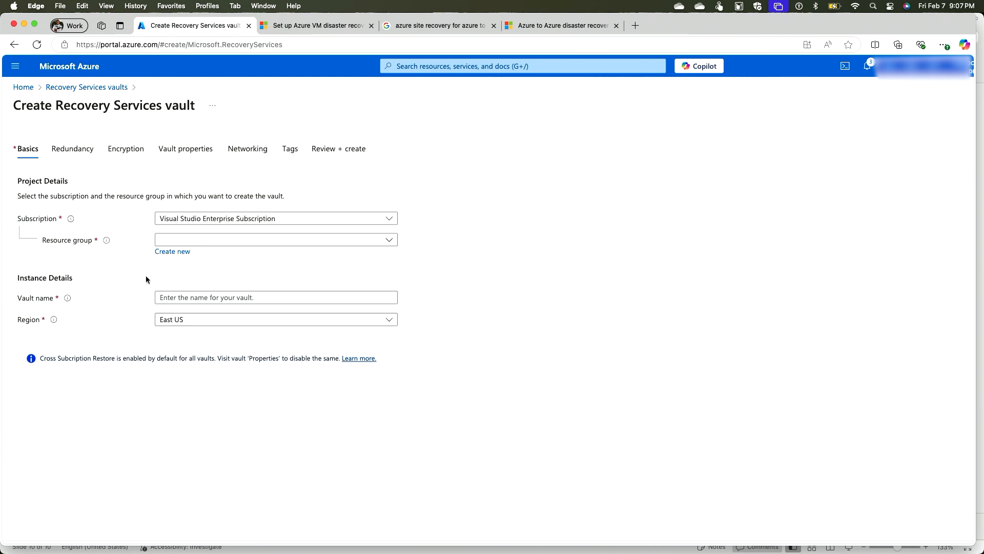
left_click(83, 154)
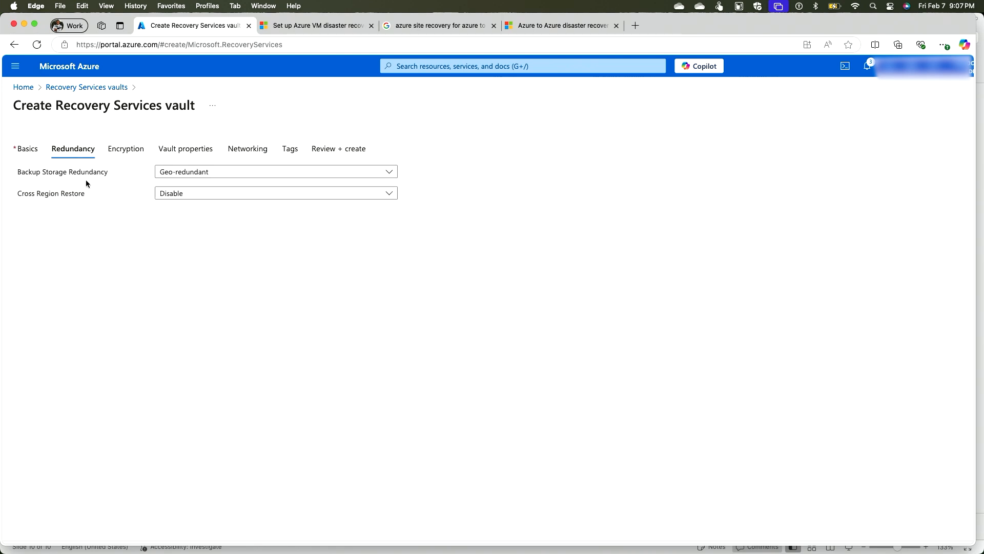
left_click(199, 175)
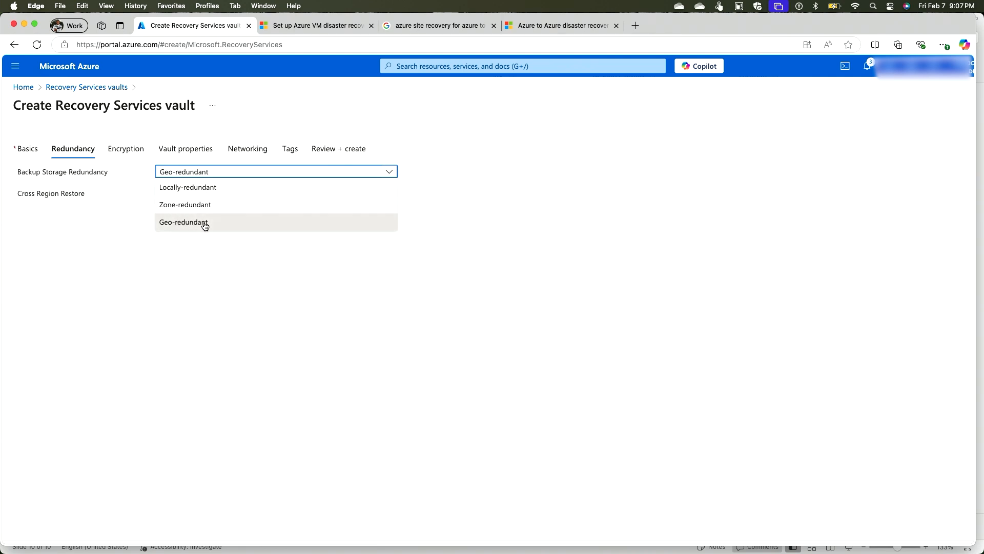
left_click(165, 266)
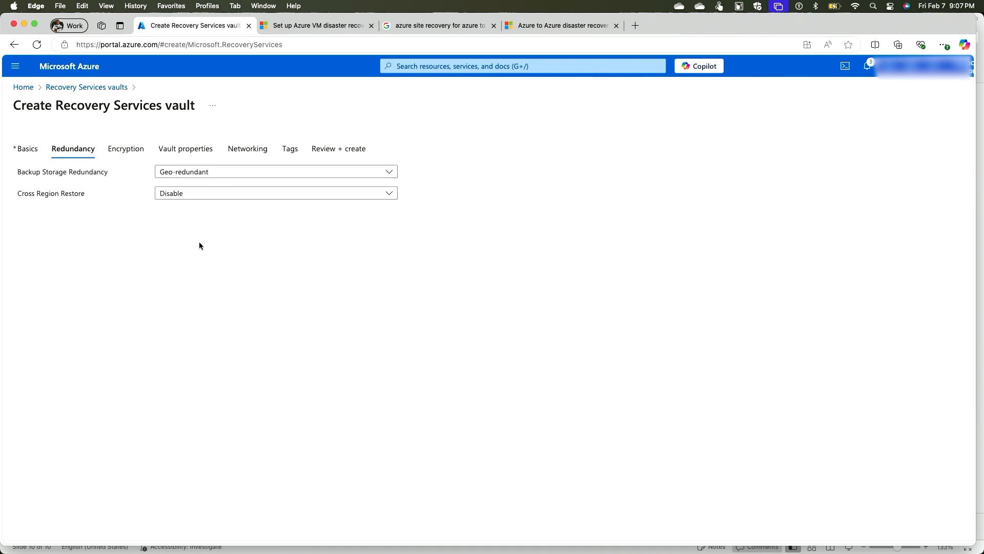
left_click(136, 152)
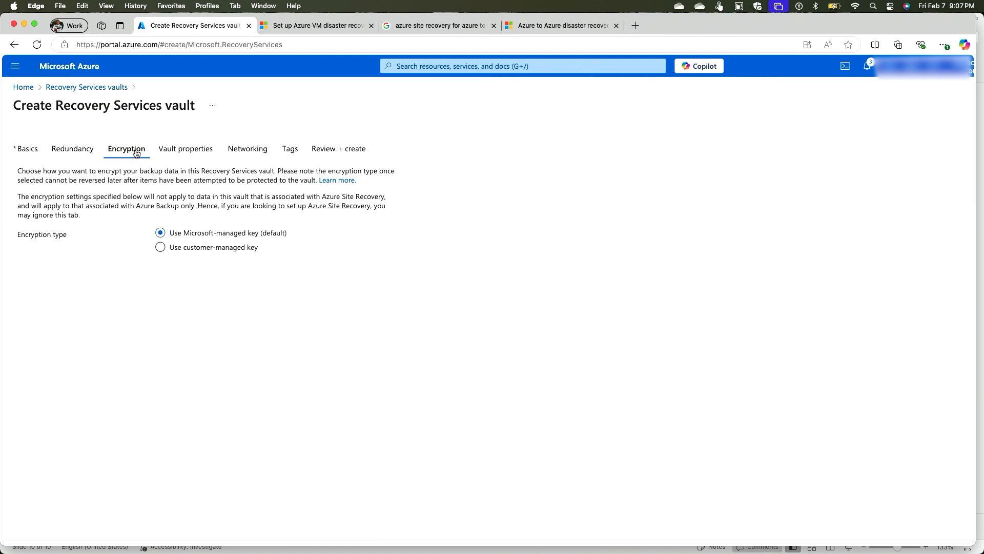
left_click(175, 151)
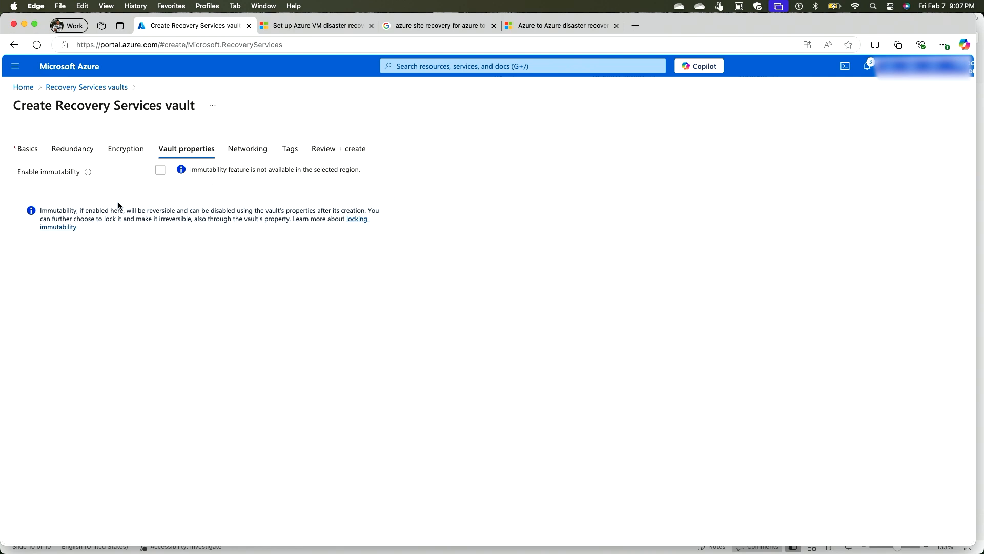
left_click(250, 152)
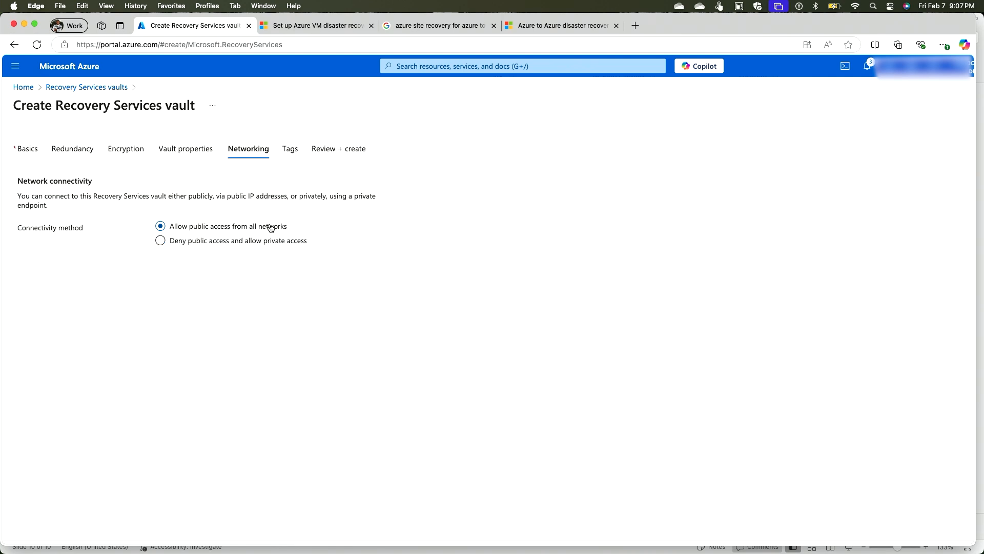
left_click(23, 88)
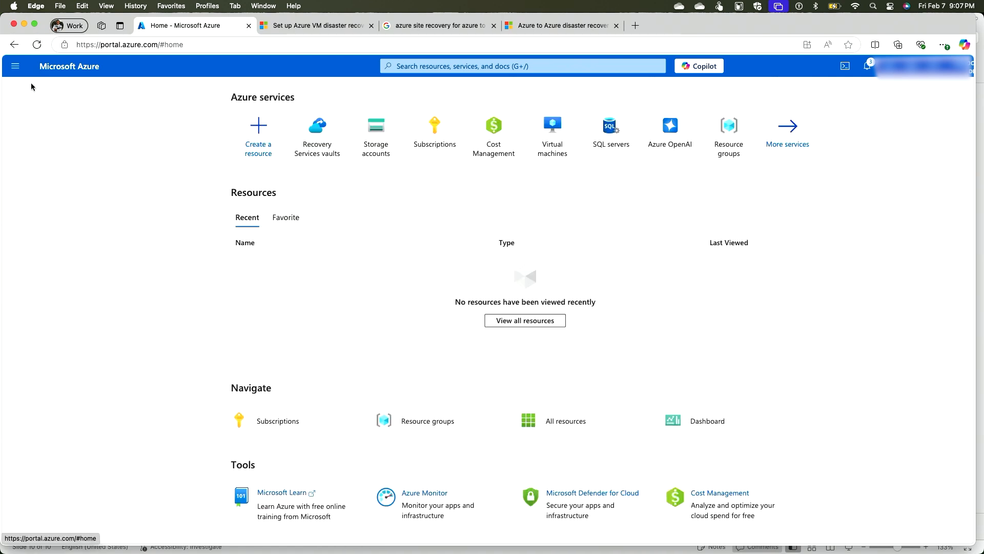
- In ASRDemoVault, start Azure VM replication with source region West US 3, resource group youtubevm and no disaster recovery between availability zones
left_click(319, 148)
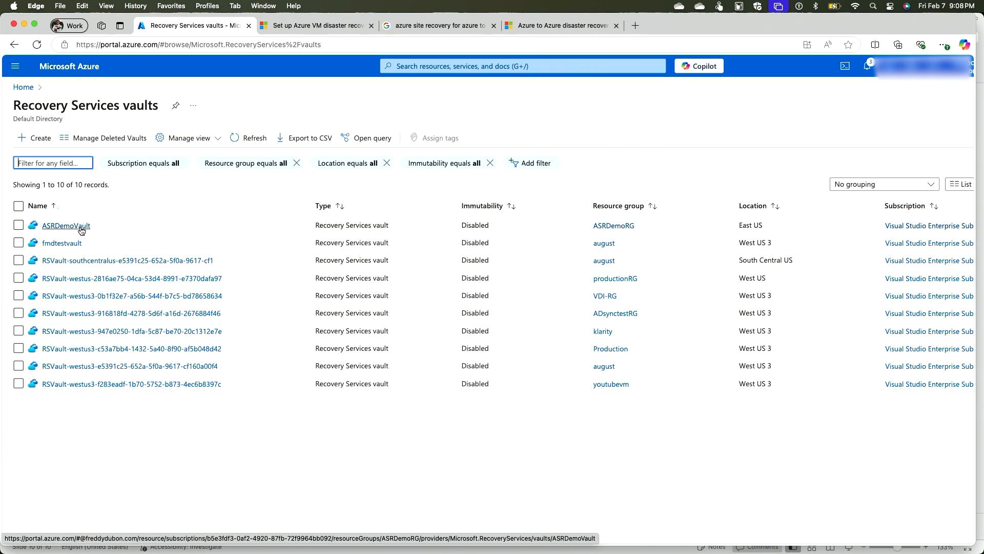
left_click(81, 226)
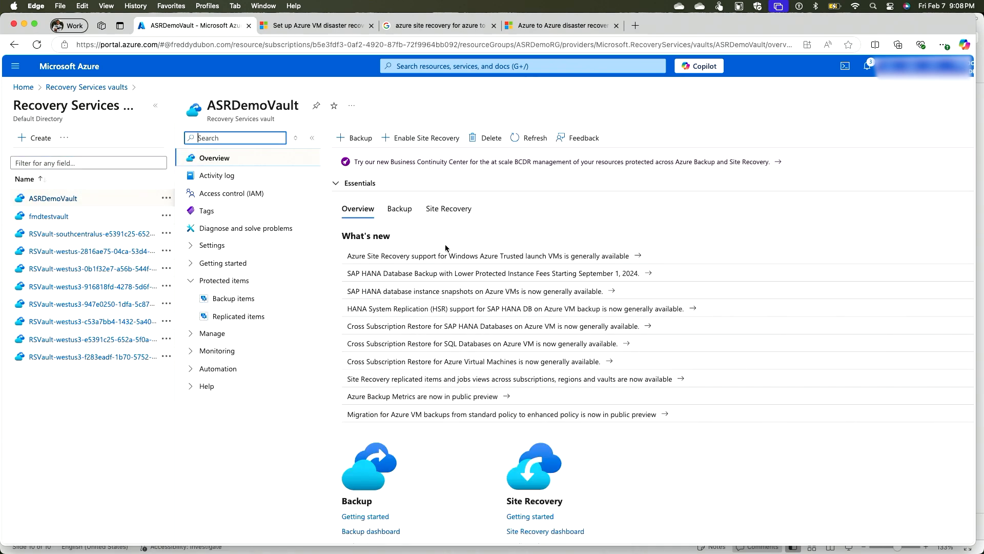
left_click(423, 140)
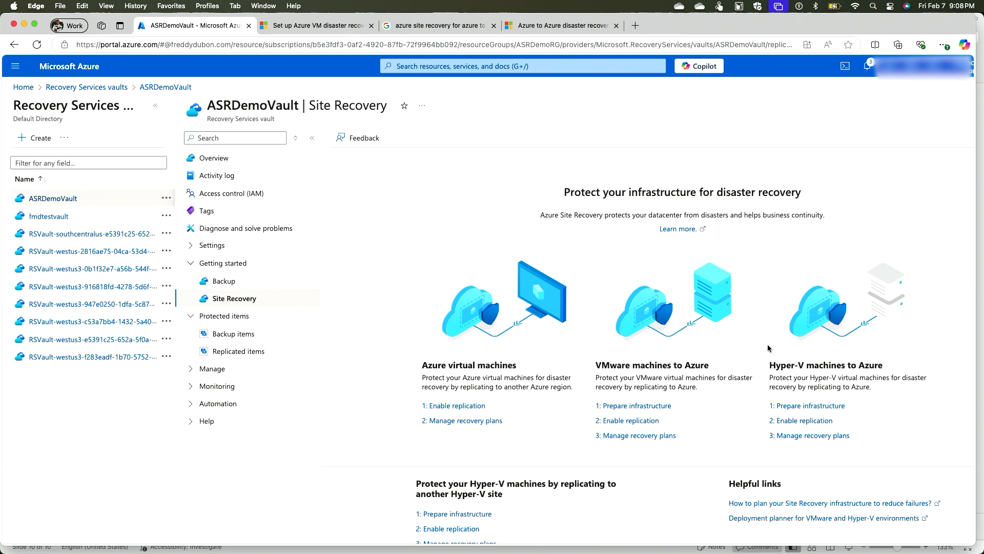
scroll(407, 409, "down", 2)
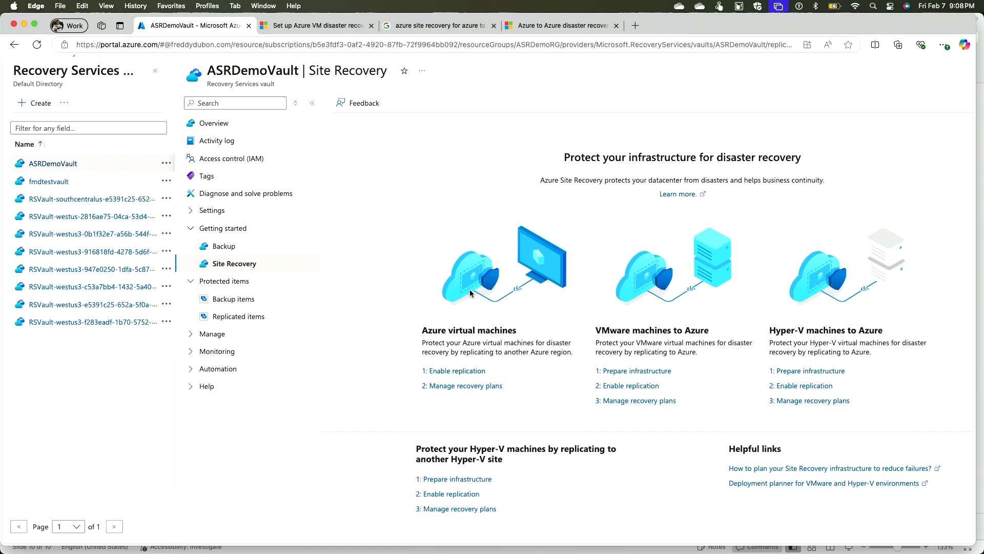
left_click(459, 371)
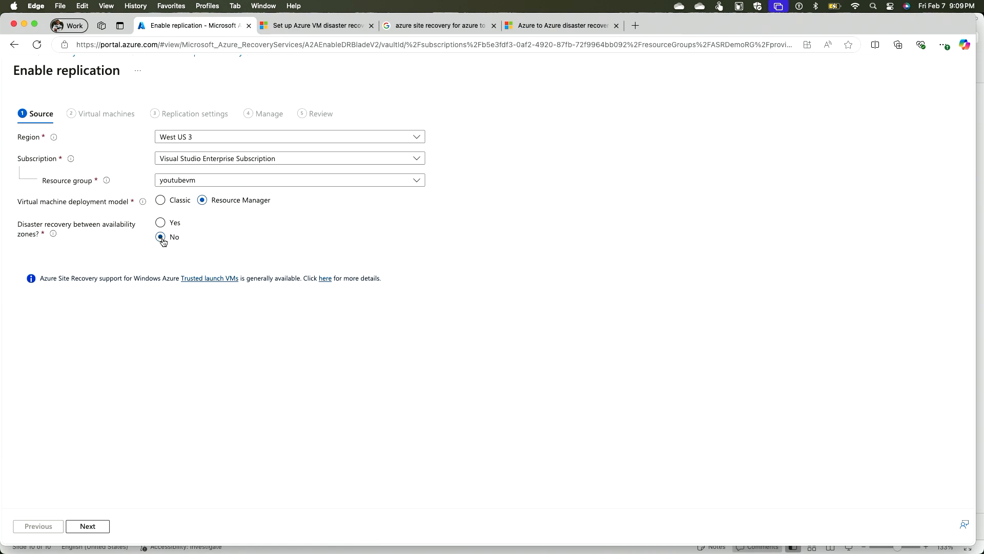
left_click(102, 522)
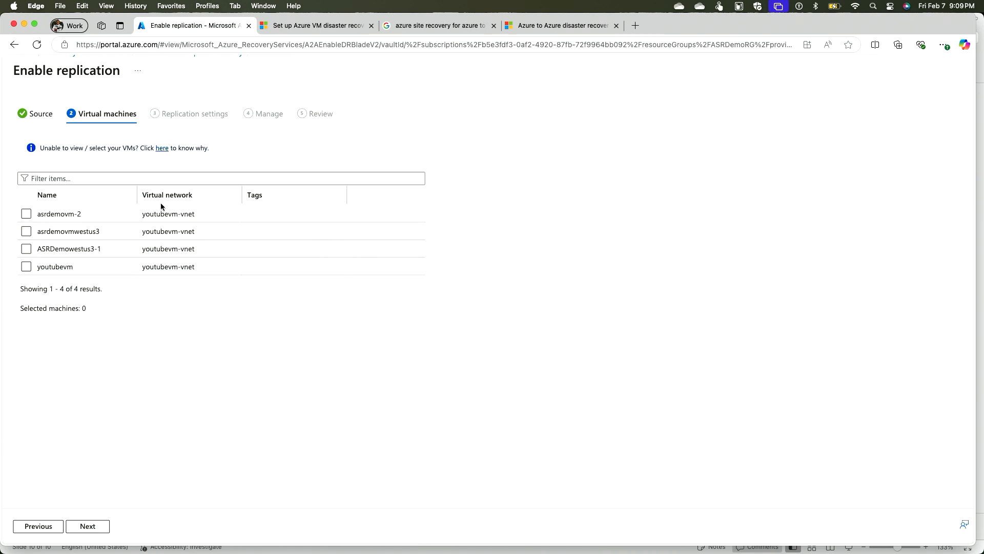
- Select asrdemovm-2, asrdemovmwestus3 and ASRDemowestus3-1 as the virtual machines to replicate, leaving out youtubevm, and continue to the replication settings
left_click(26, 214)
left_click(26, 231)
left_click(26, 249)
left_click(26, 267)
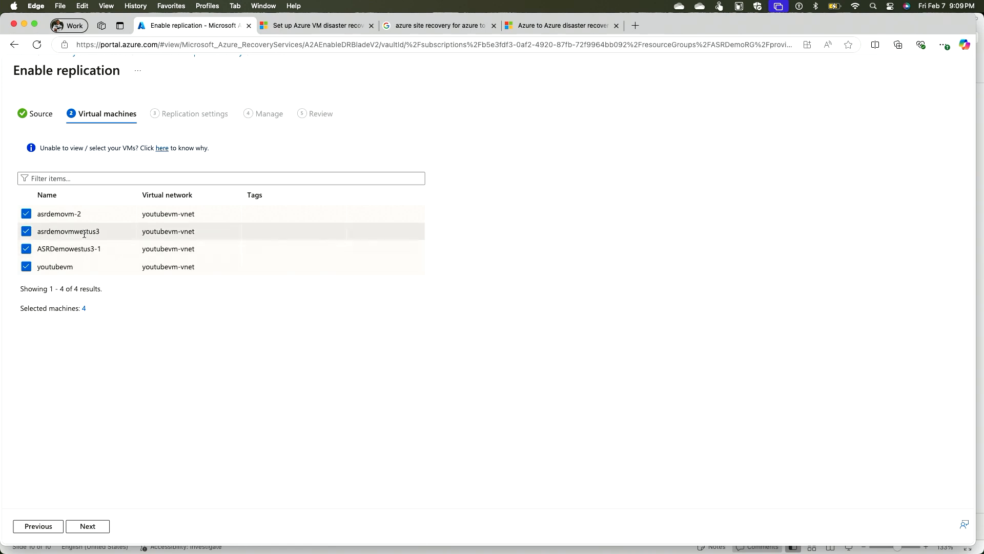
left_click(90, 526)
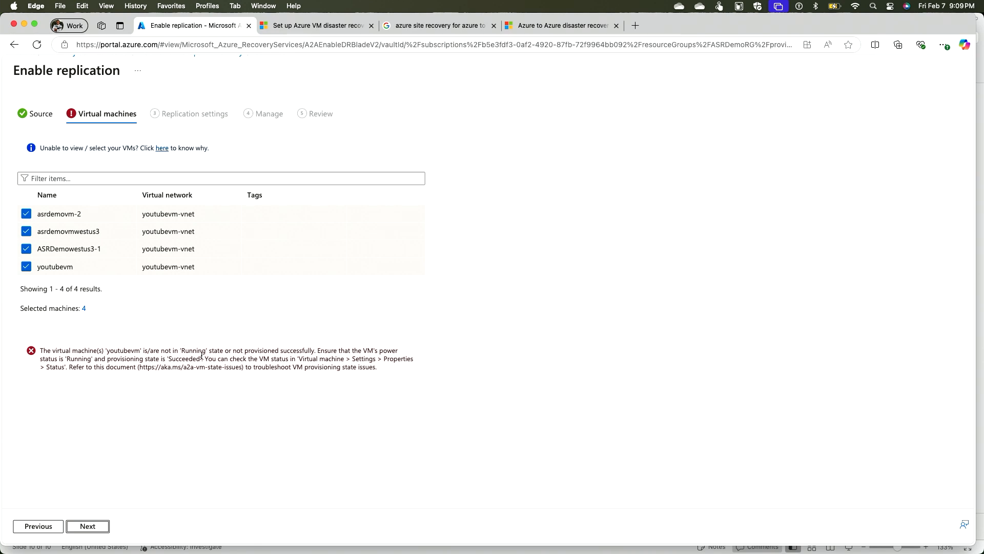
left_click(26, 267)
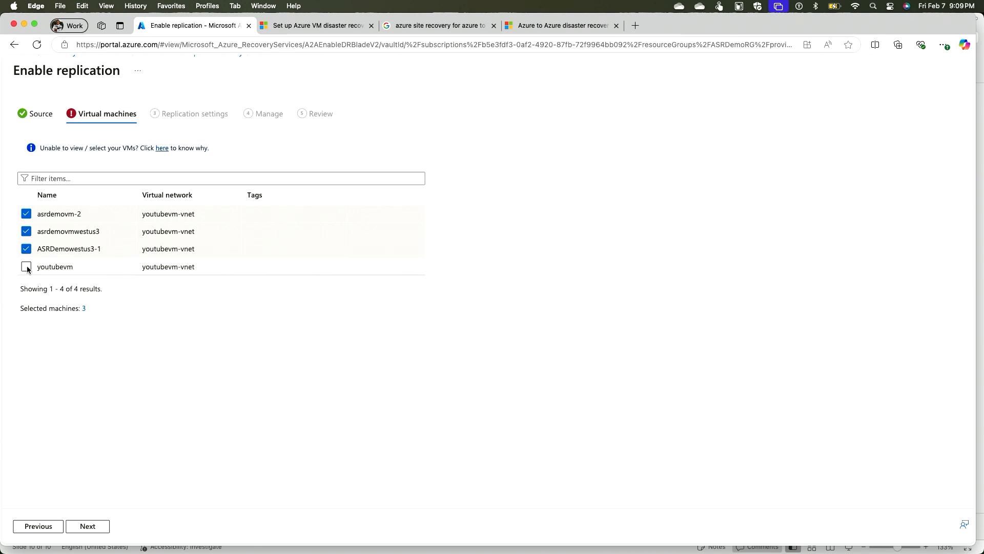
left_click(88, 526)
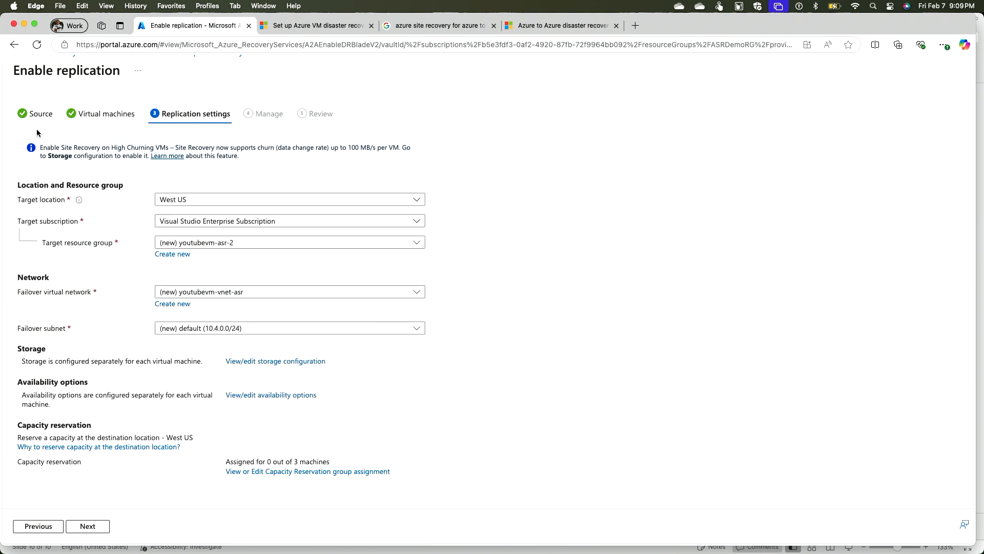
- Set the replication target location to East US
left_click(174, 200)
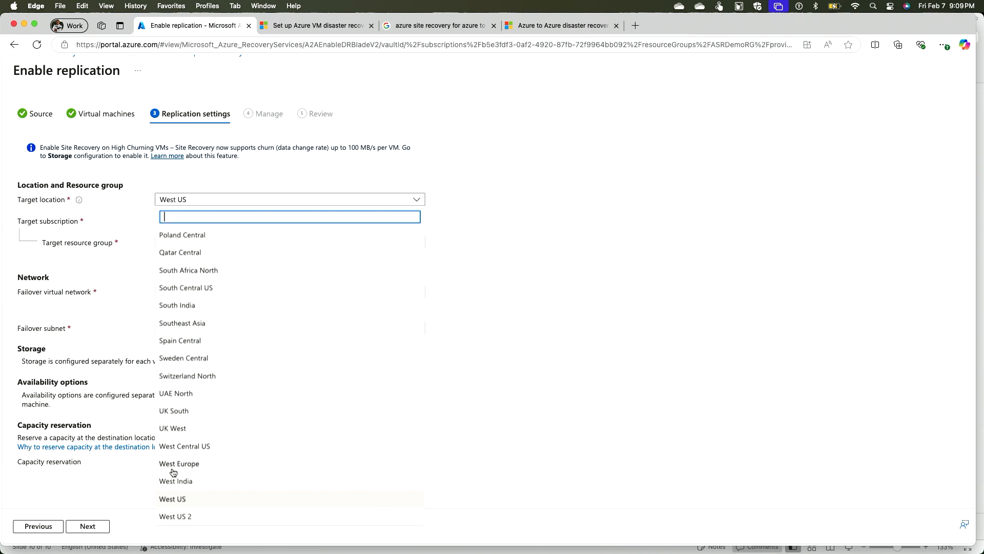
scroll(192, 435, "up", 10)
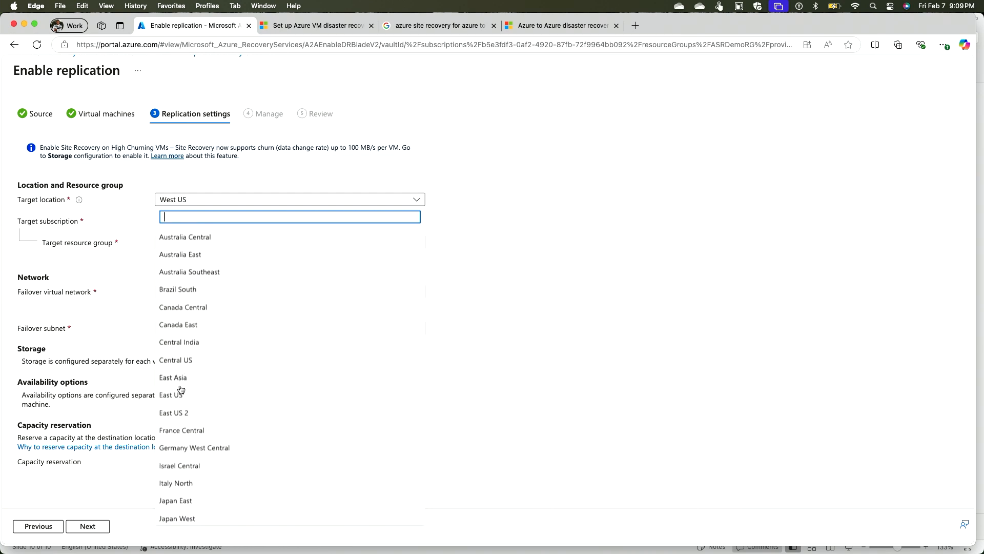
left_click(180, 396)
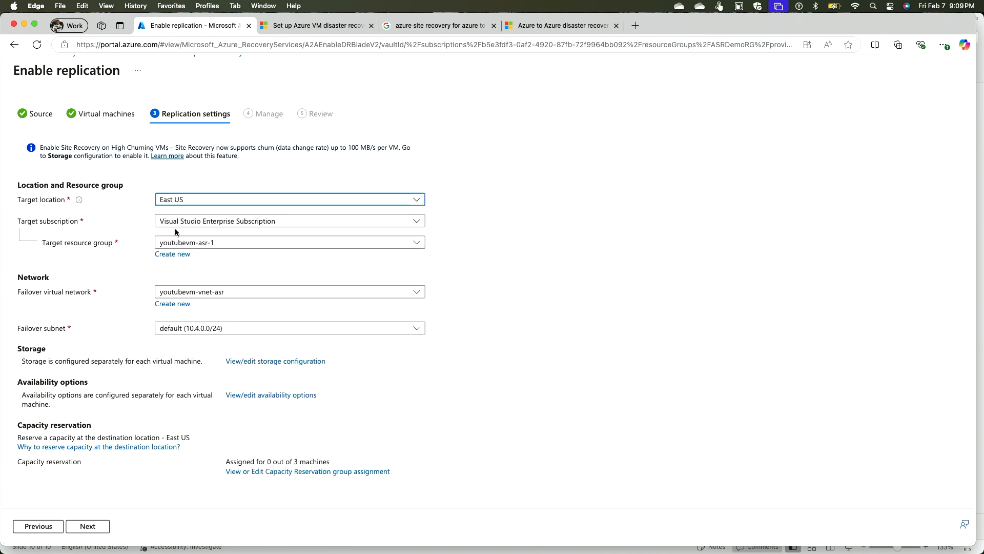
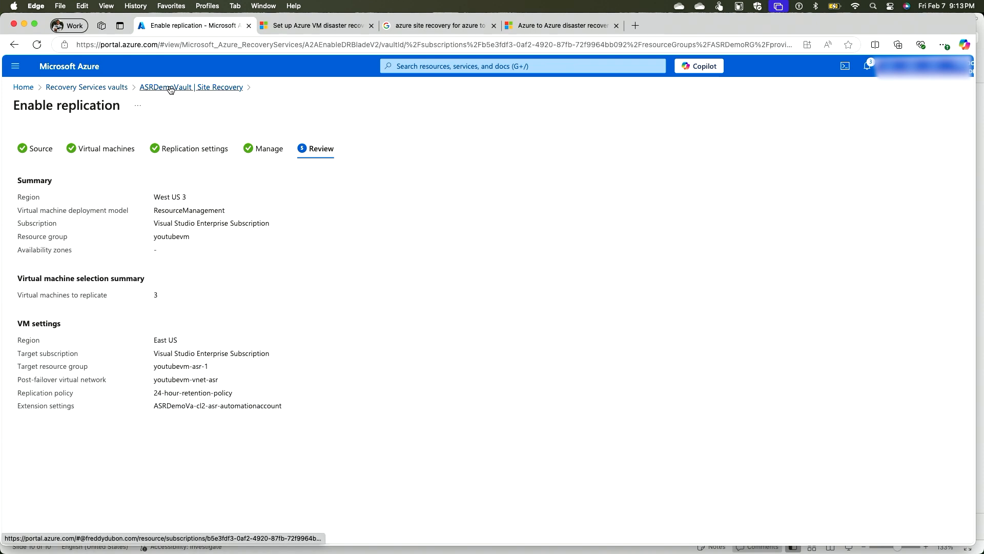
- Return to ASRDemoVault's replicated items and examine the replication health, errors and infrastructure view of asrdemovm-2
left_click(171, 89)
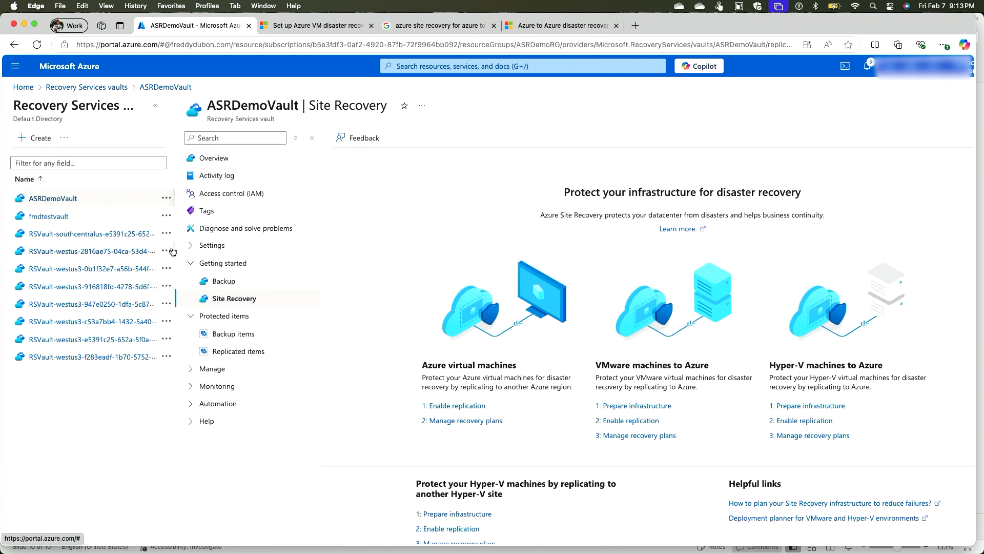
left_click(234, 352)
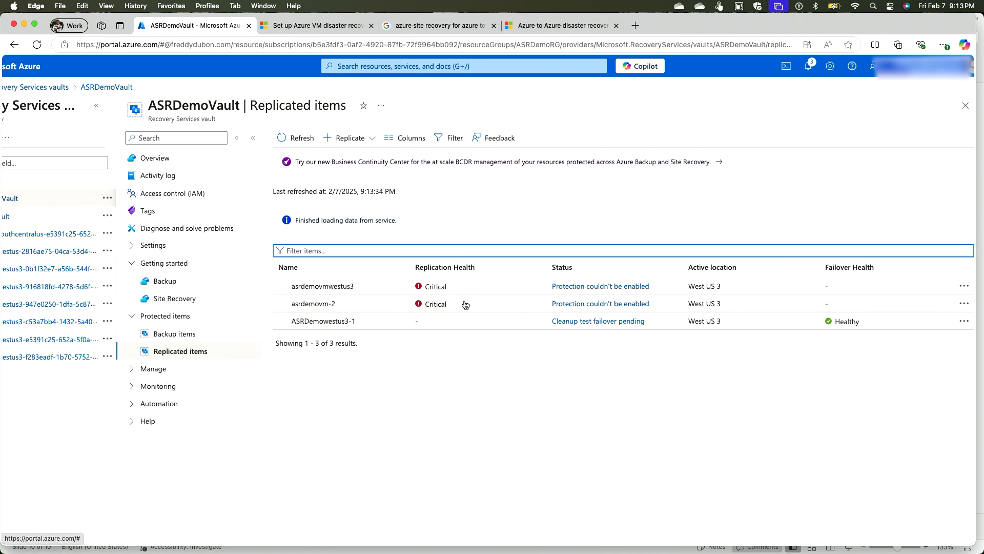
left_click(436, 304)
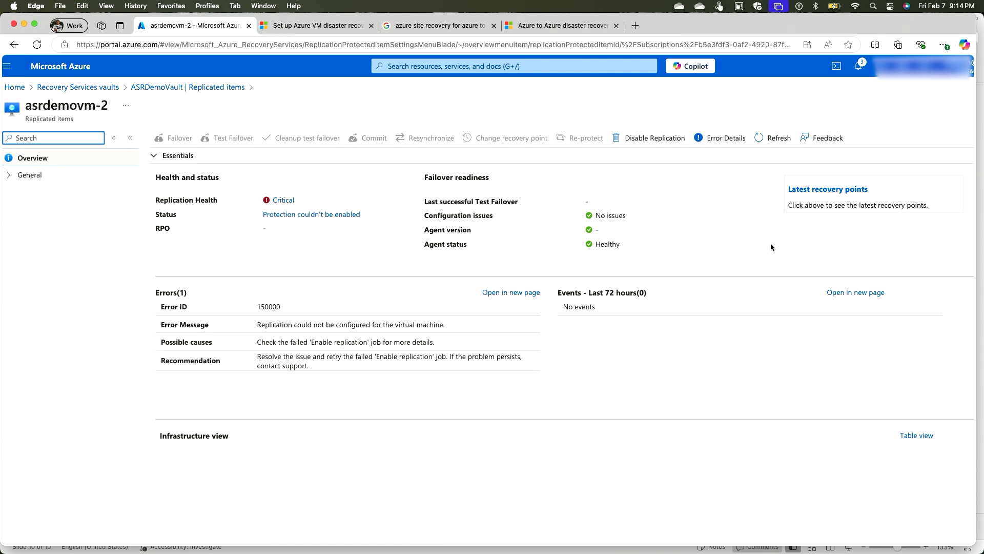
left_click(266, 346)
scroll(232, 425, "down", 5)
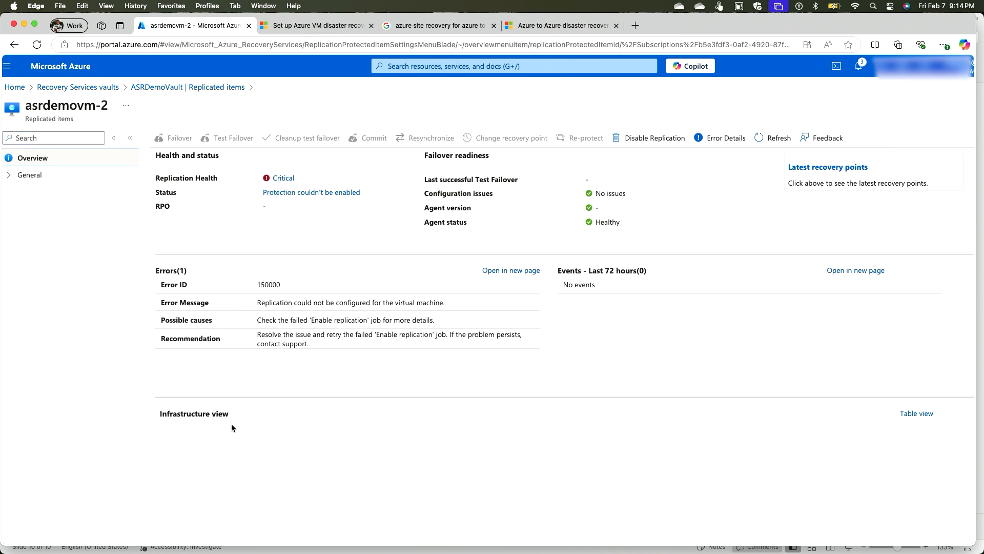
scroll(232, 427, "down", 2)
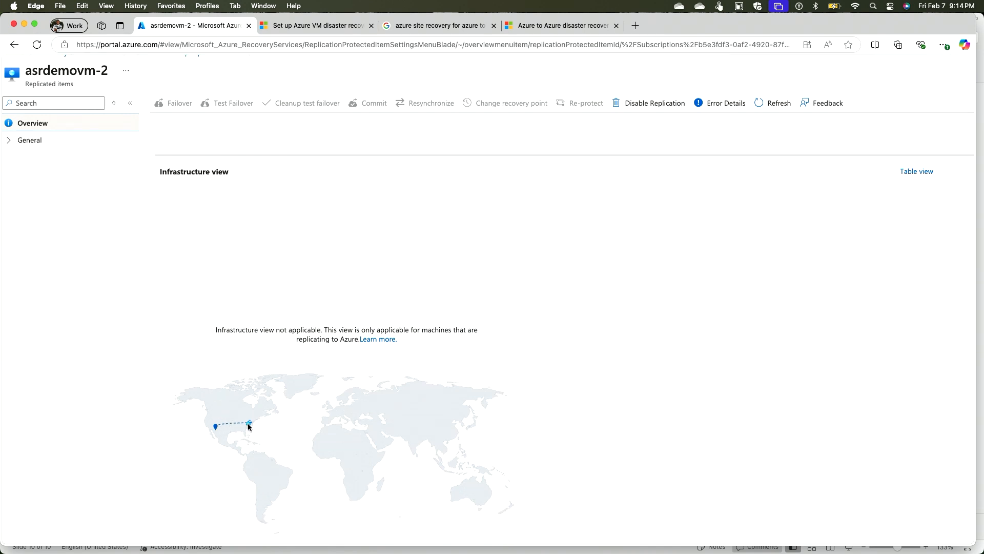
scroll(250, 427, "up", 5)
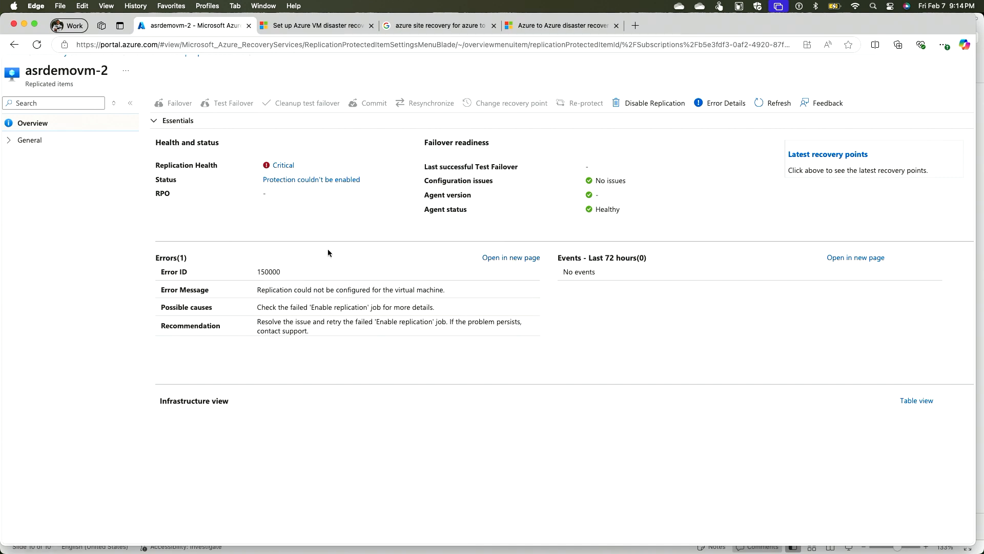
scroll(178, 156, "up", 2)
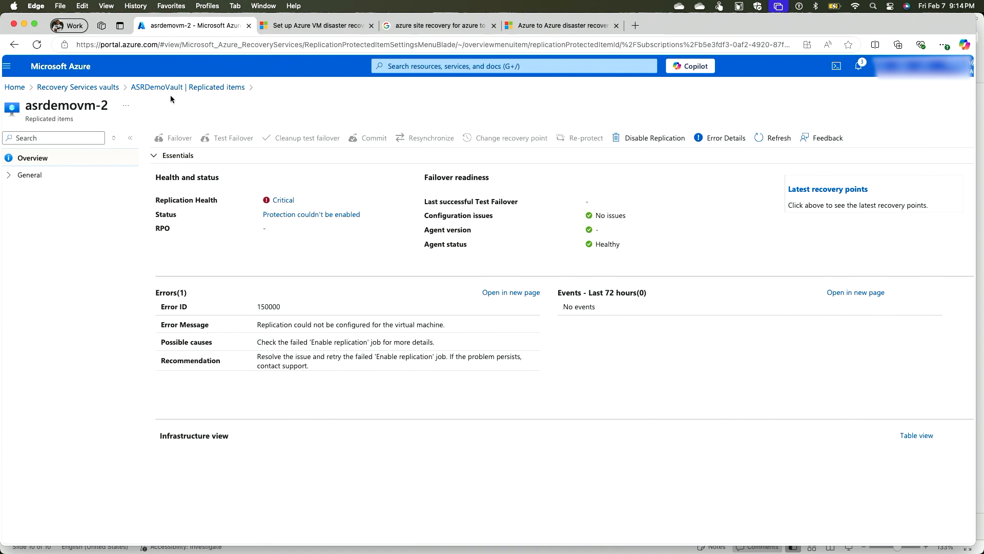
- Examine the status, errors, recent events and infrastructure view of the replicated item ASRDemowestus3-1
left_click(177, 87)
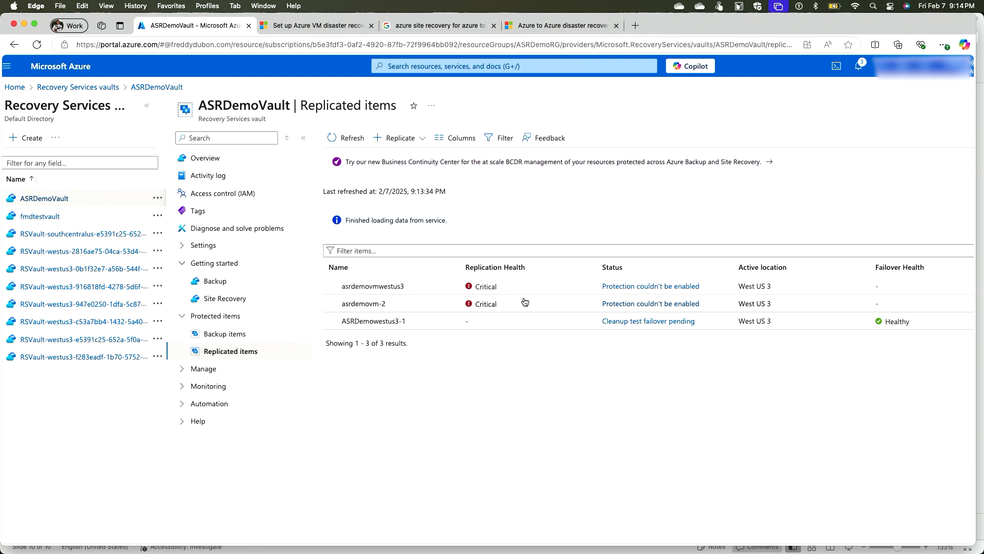
left_click(572, 321)
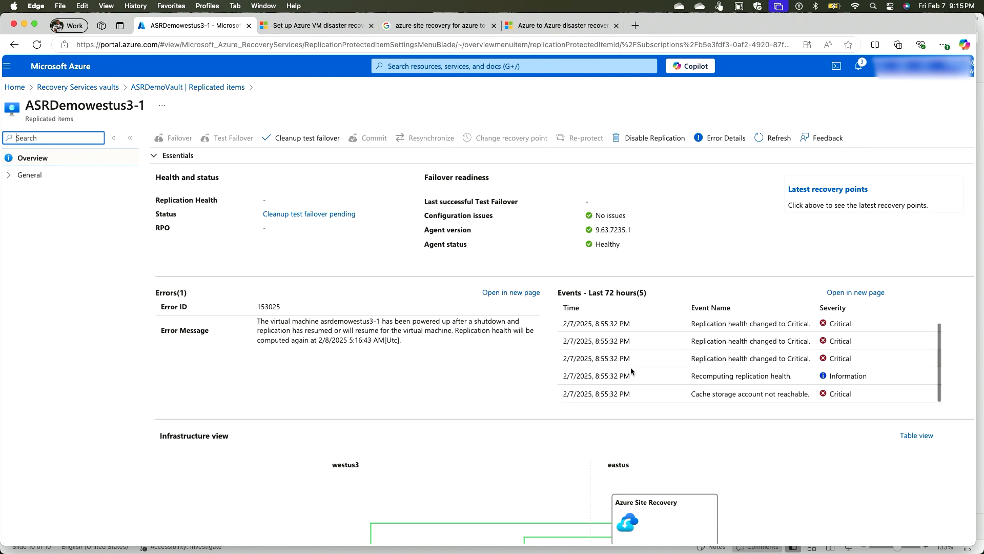
scroll(630, 367, "down", 5)
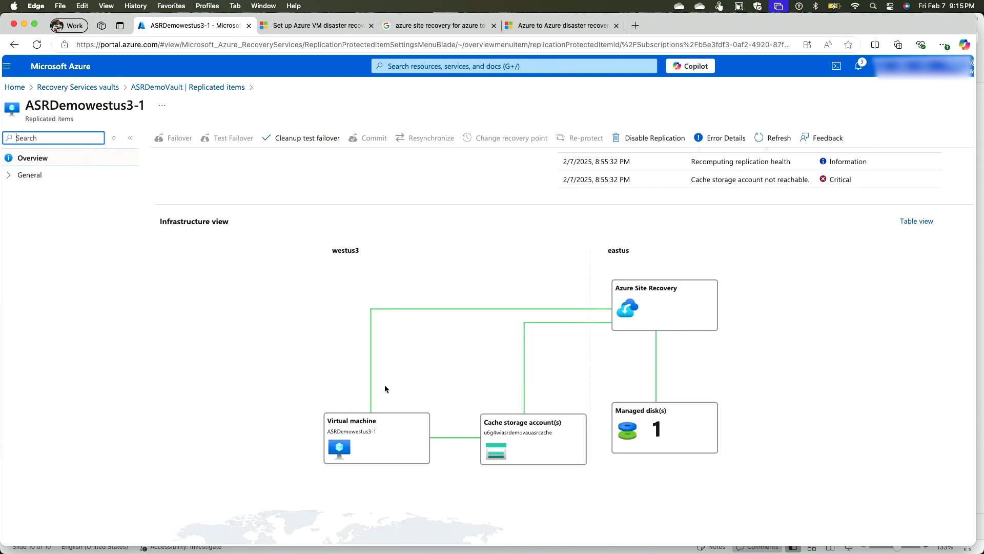
scroll(389, 369, "down", 1)
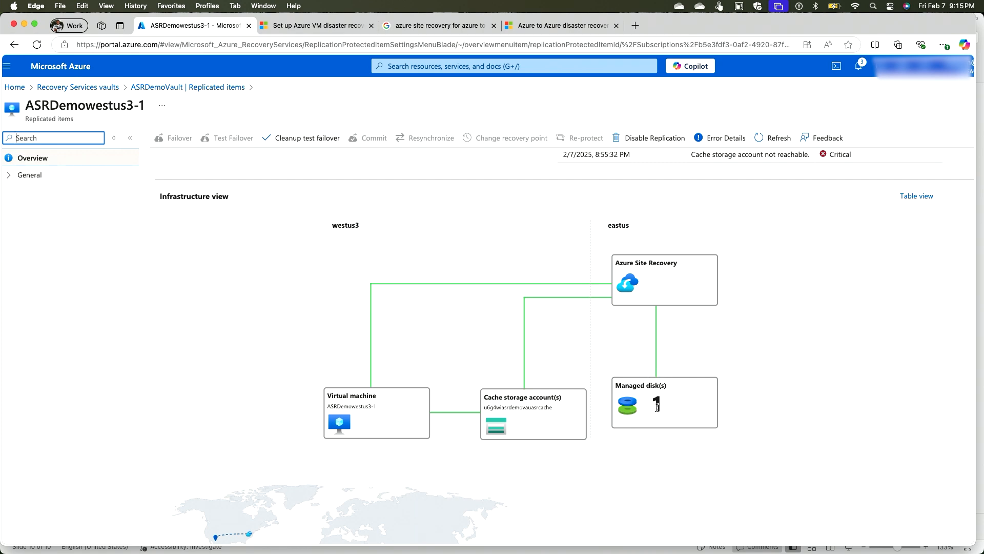
scroll(658, 407, "down", 2)
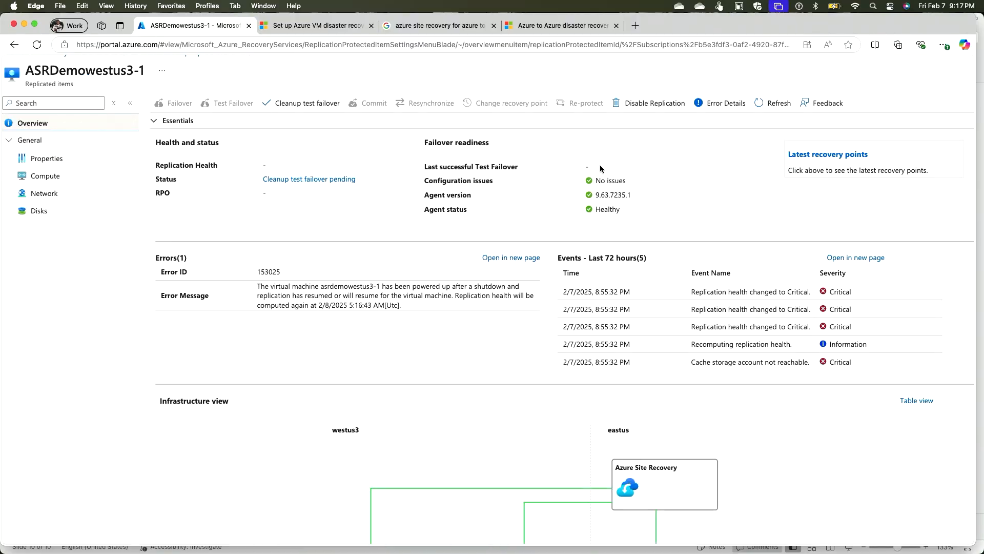
scroll(749, 155, "up", 2)
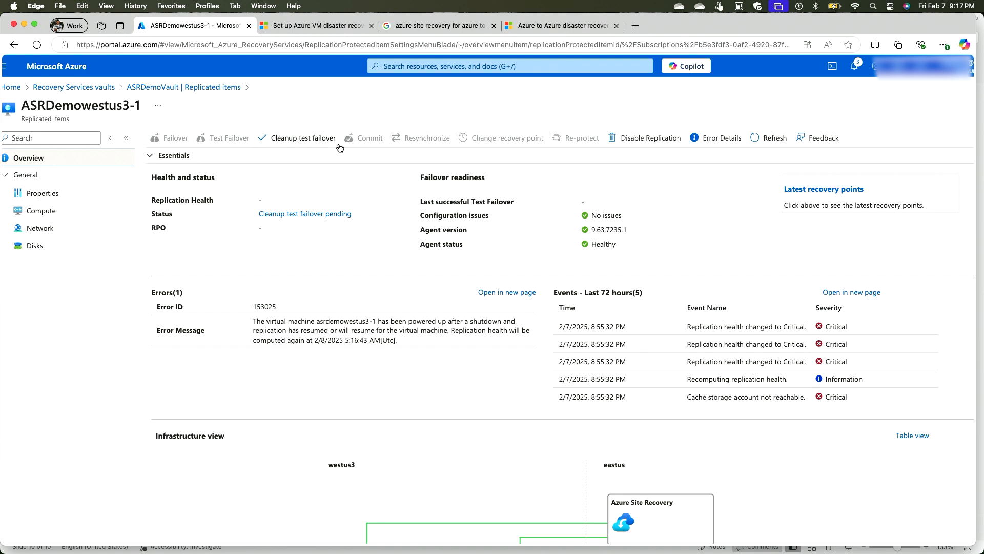
- Clean up ASRDemowestus3-1's test failover, marking testing as complete to delete the test virtual machines, and refresh the replicated item's overview
left_click(293, 138)
left_click(60, 309)
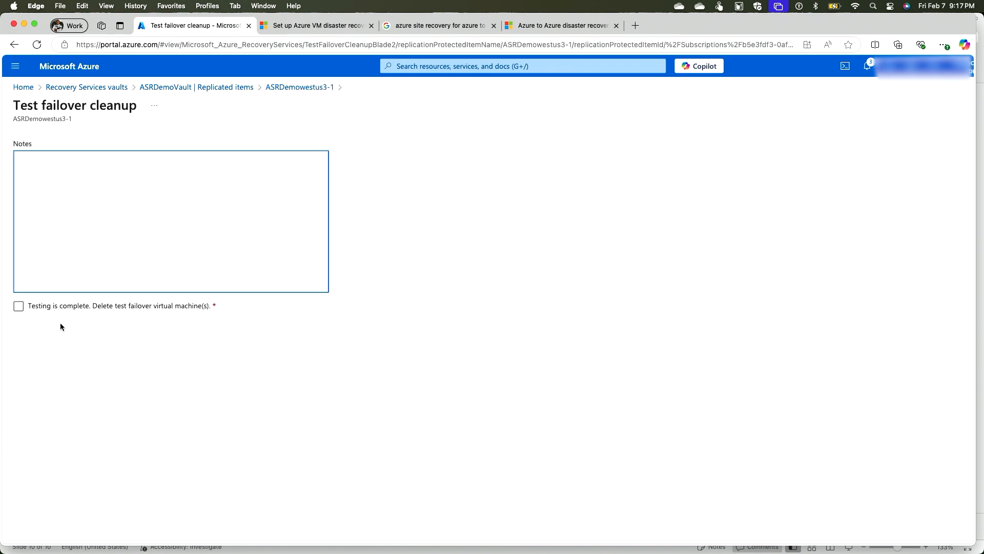
left_click(28, 307)
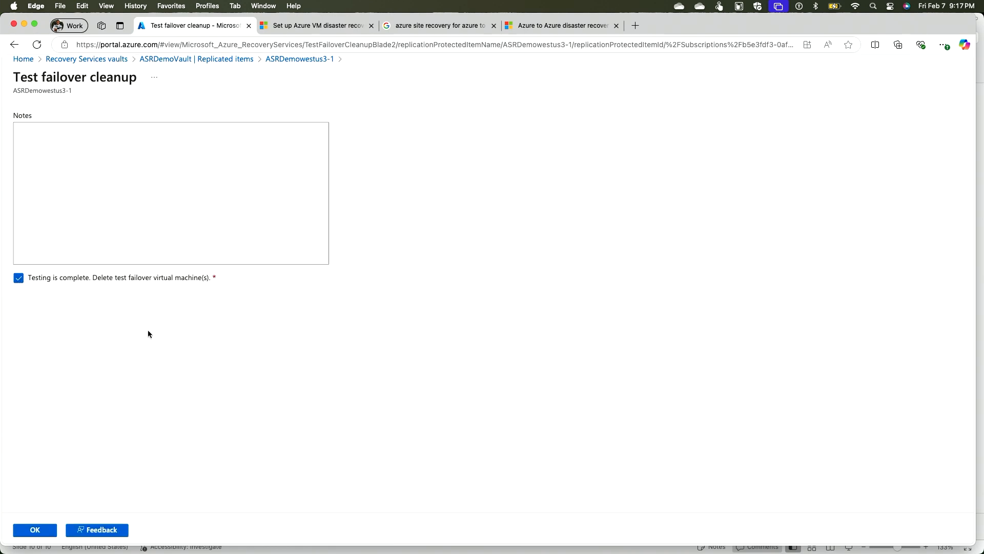
left_click(38, 521)
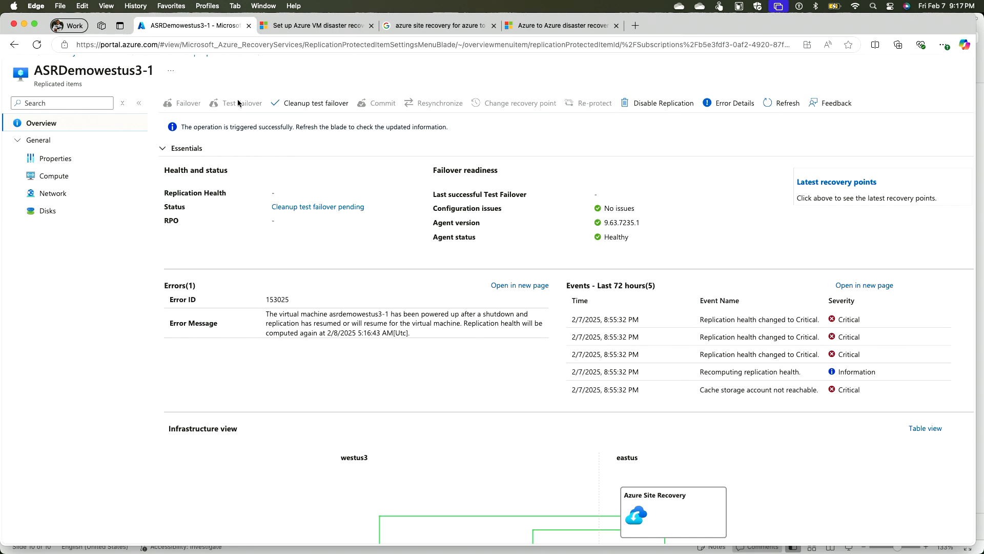
scroll(309, 172, "up", 2)
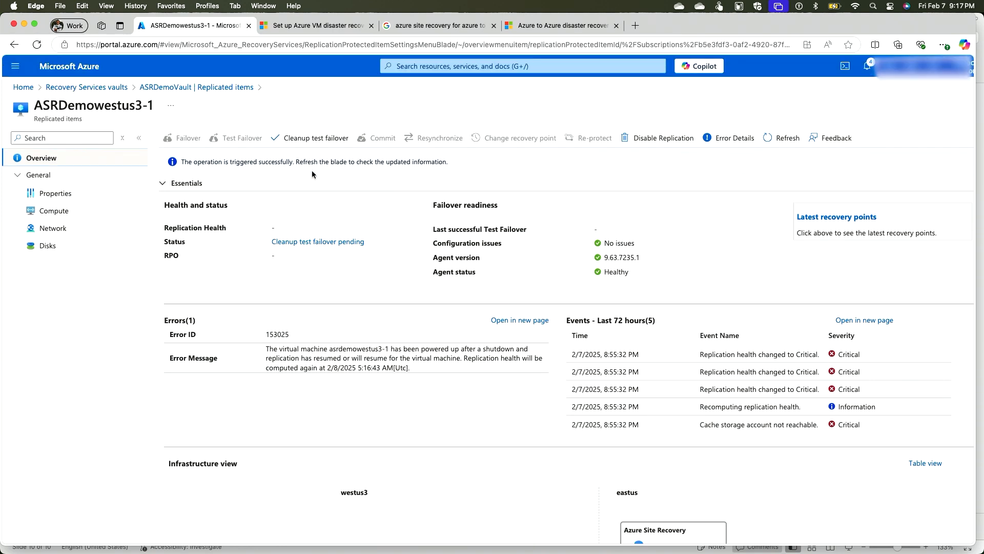
left_click(780, 138)
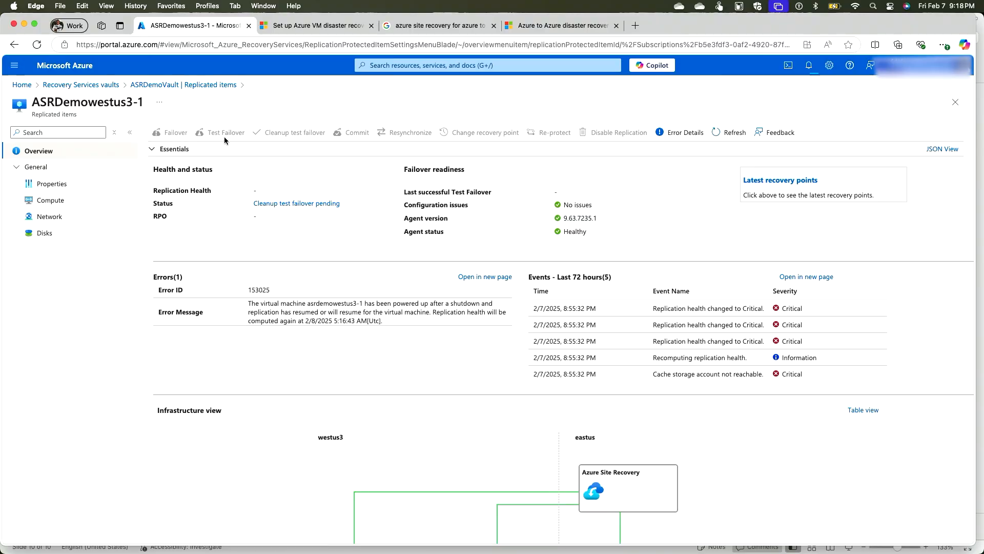
- Examine ASRDemowestus3-1's pending cleanup status and the availability of its Failover, Test Failover and Cleanup test failover commands
scroll(214, 132, "up", 3)
scroll(201, 137, "left", 3)
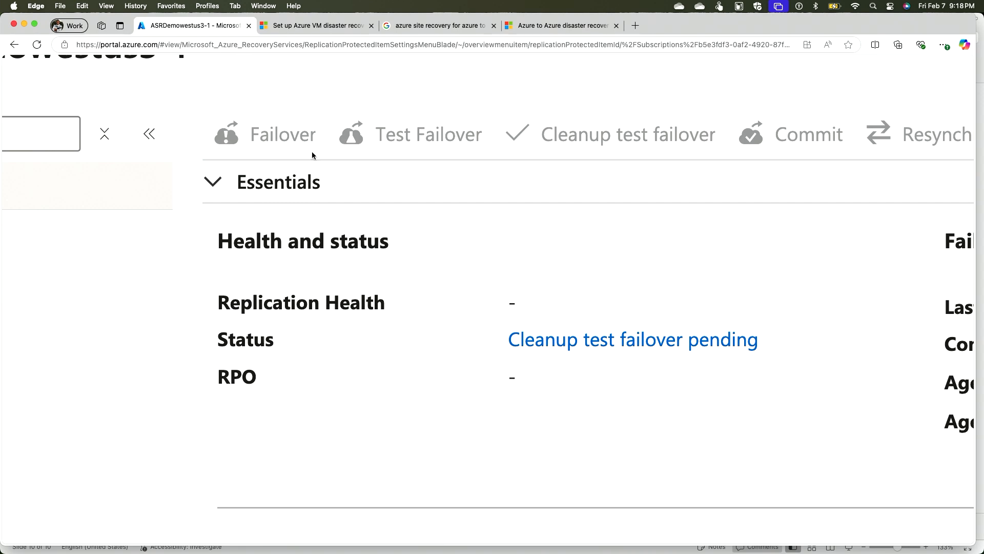
scroll(318, 174, "down", 5)
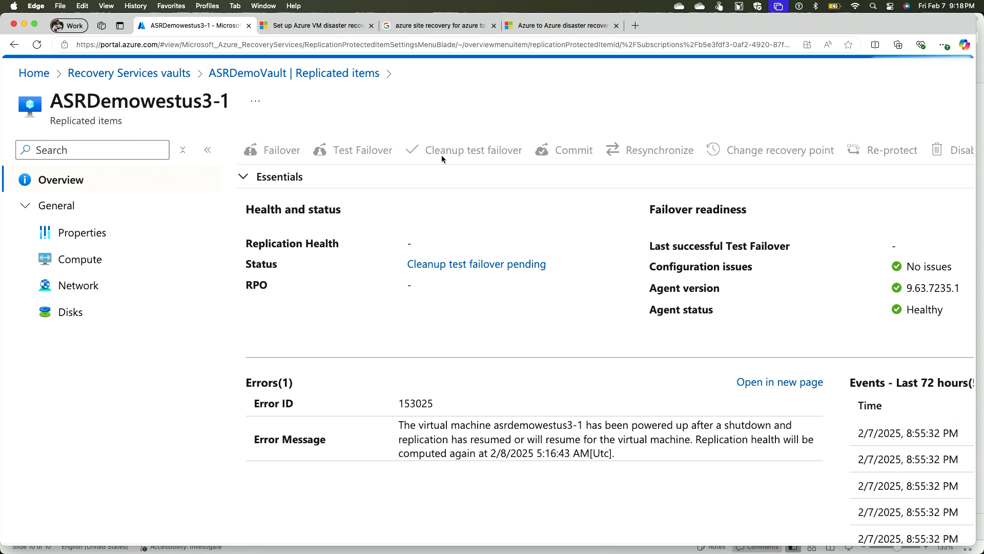
scroll(489, 188, "right", 2)
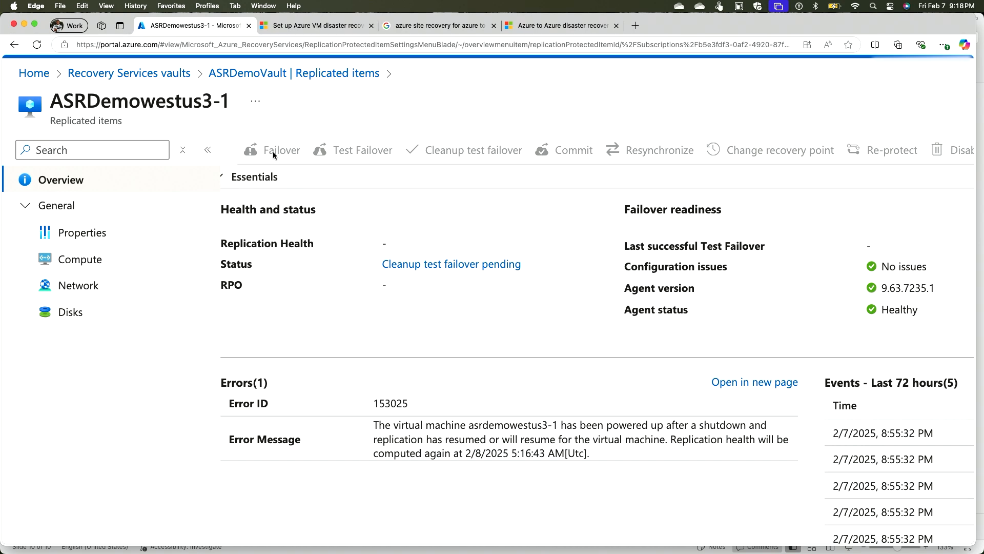
key("super+minus")
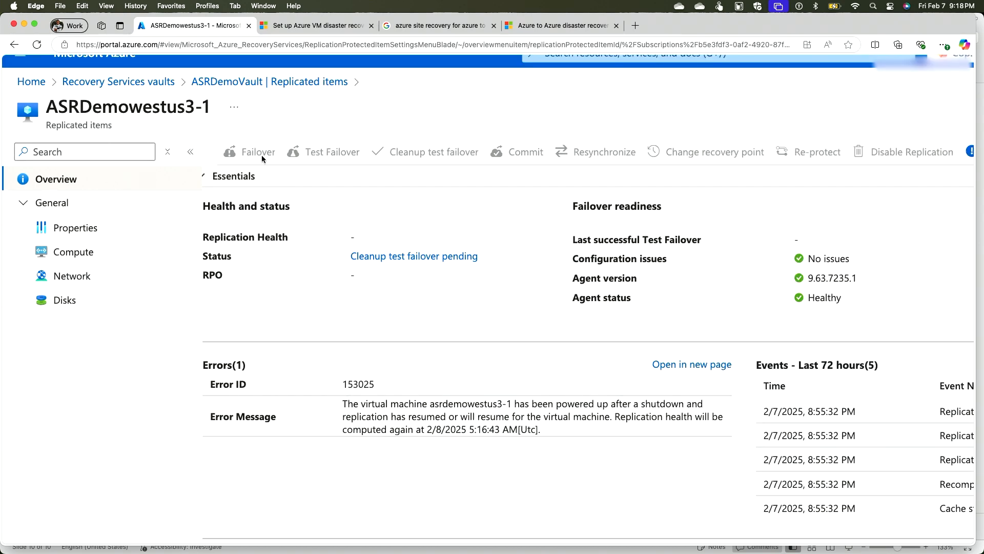
key("super+minus")
key("super+minus")
key("super+minus")
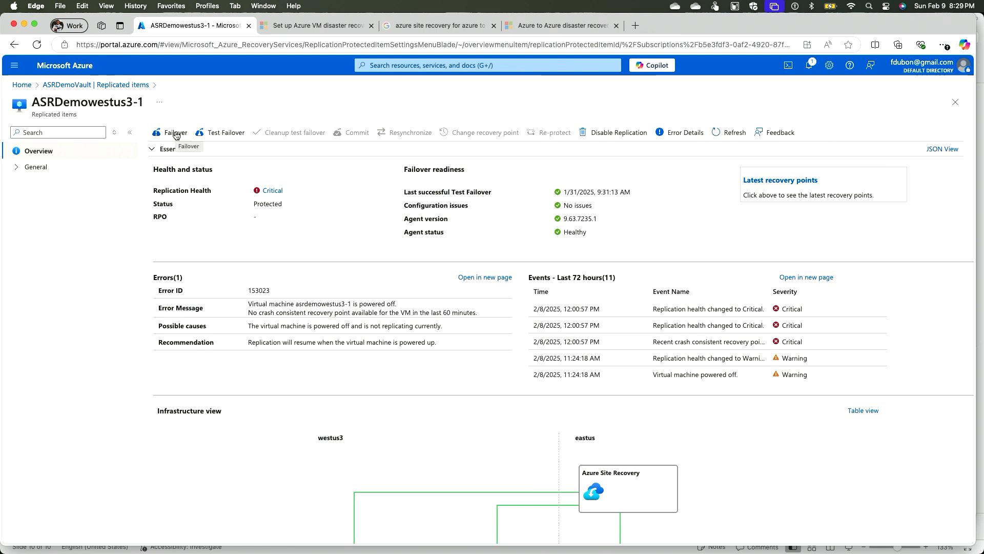
- Check the availability of Failover and Re-protect for ASRDemowestus3-1, along with its replication health and failover readiness
scroll(177, 136, "up", 1)
scroll(176, 135, "up", 5)
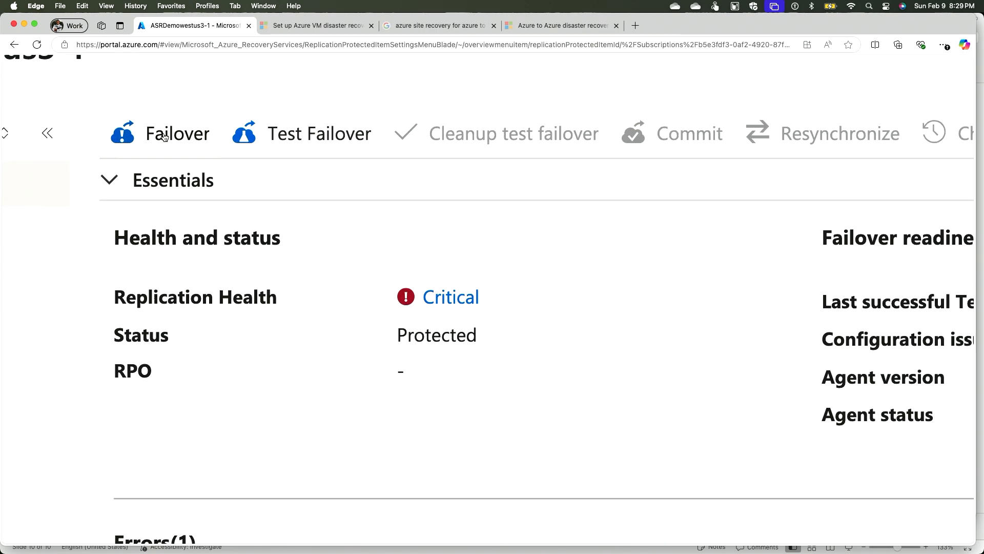
scroll(164, 136, "down", 6)
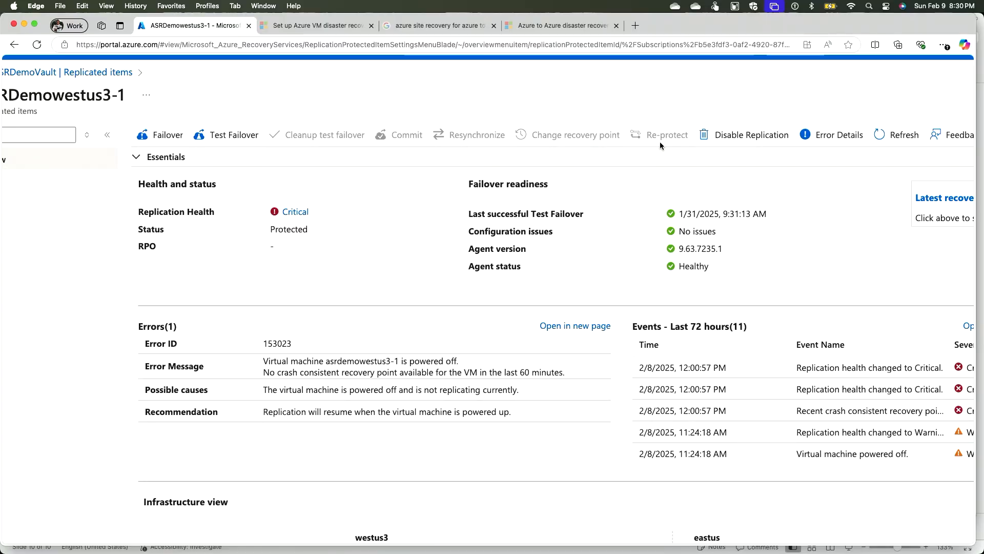
scroll(658, 134, "up", 5)
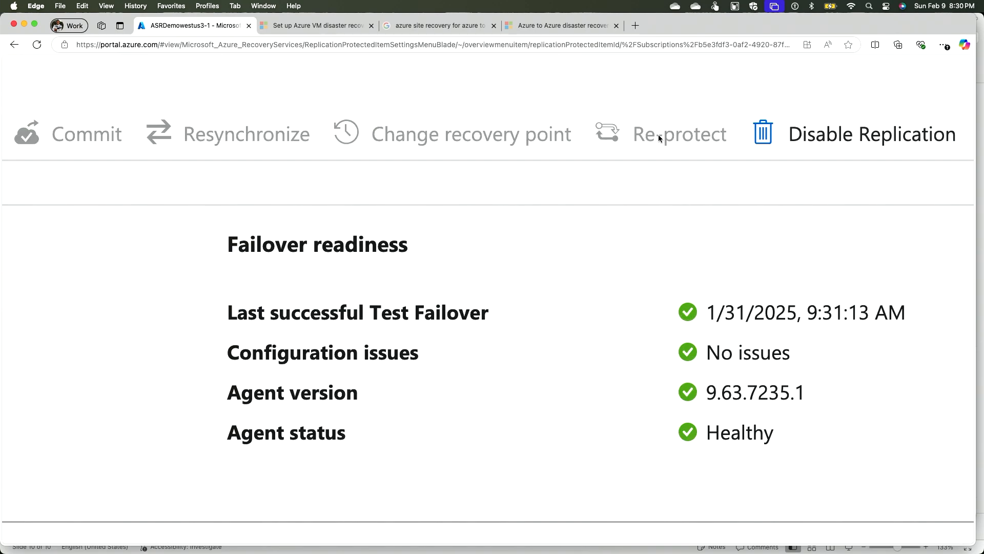
scroll(651, 135, "down", 5)
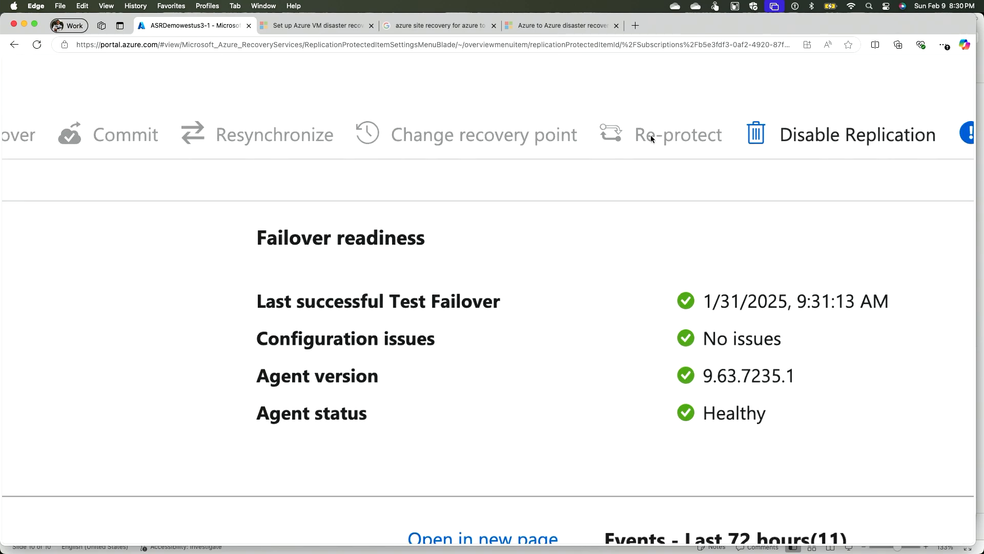
scroll(652, 138, "down", 2)
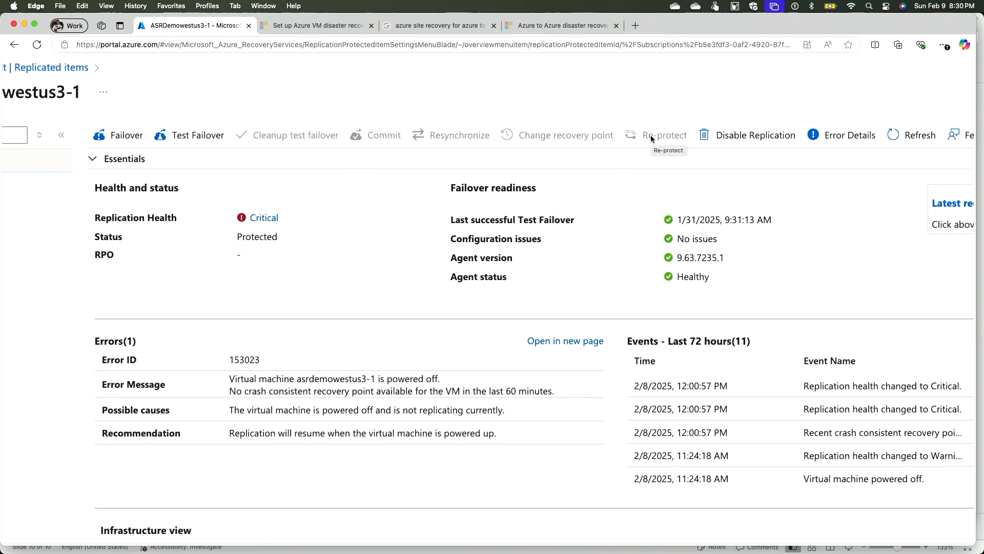